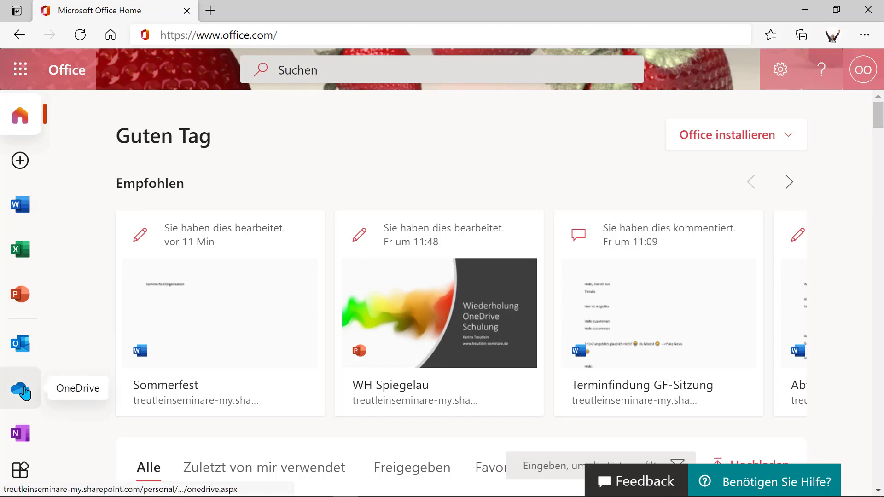
# Step: Go to Eigene Dateien in OneDrive and reveal the Hochladen choices, Dateien or Ordner
pyautogui.click(23, 389)
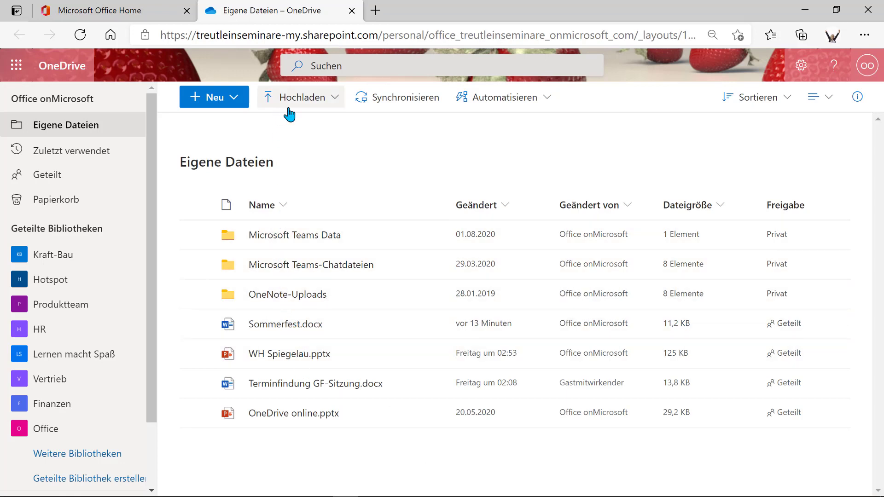
pyautogui.click(328, 103)
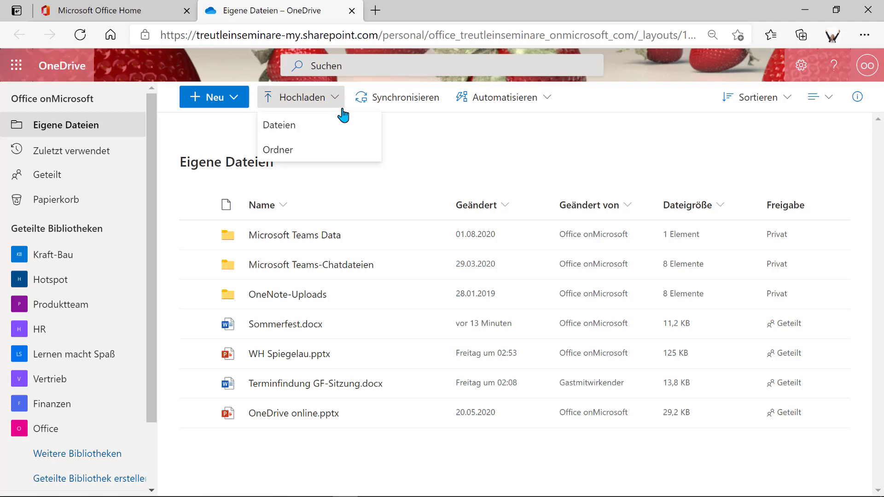
# Step: Dismiss the upload menu, view the Link senden dialog for Sommerfest.docx, then close it
pyautogui.click(343, 110)
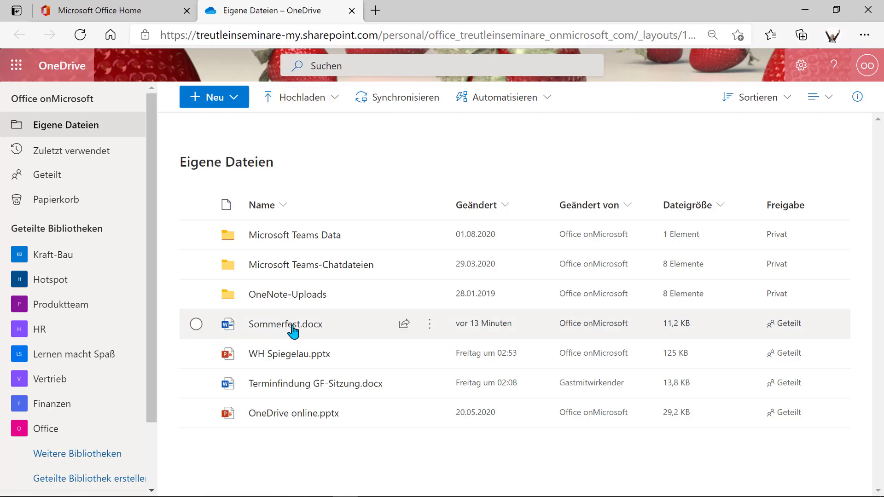
pyautogui.click(405, 324)
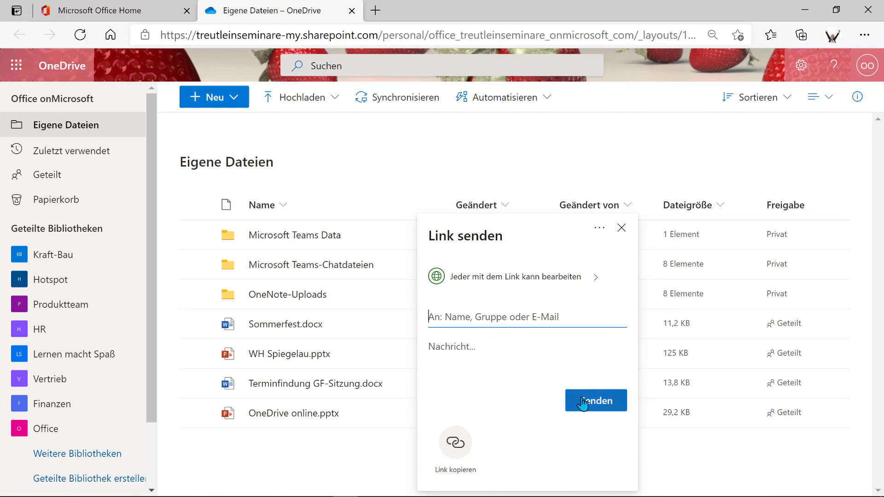
pyautogui.click(249, 326)
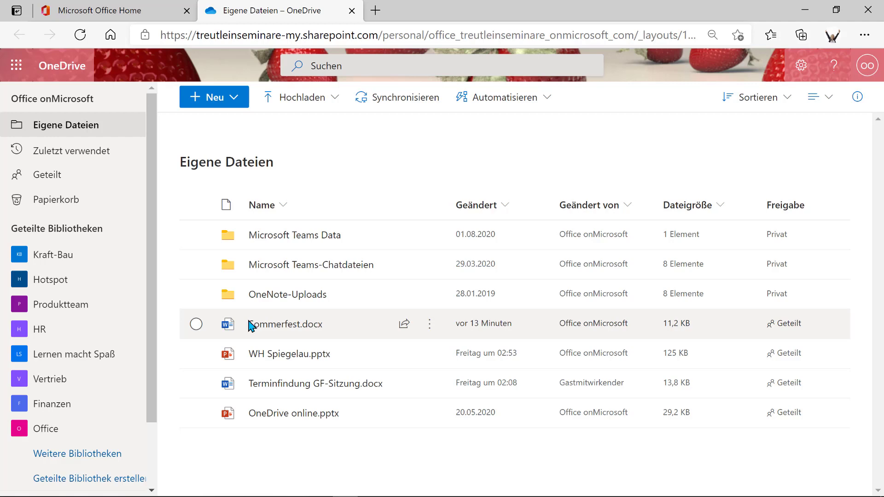
# Step: Open Sommerfest.docx from the Eigene Dateien list in Word for the web
pyautogui.click(262, 330)
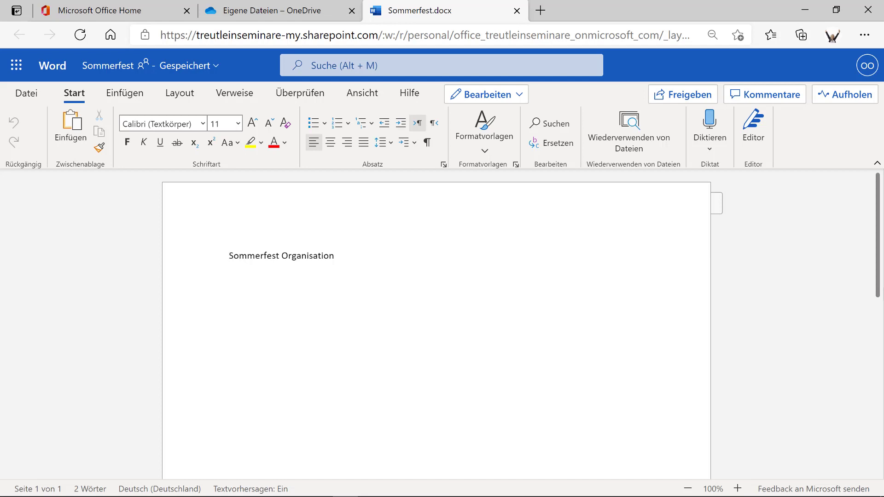
# Step: In the OneDrive tab, open Link senden for Sommerfest.docx and its ... menu for managing access
pyautogui.click(280, 10)
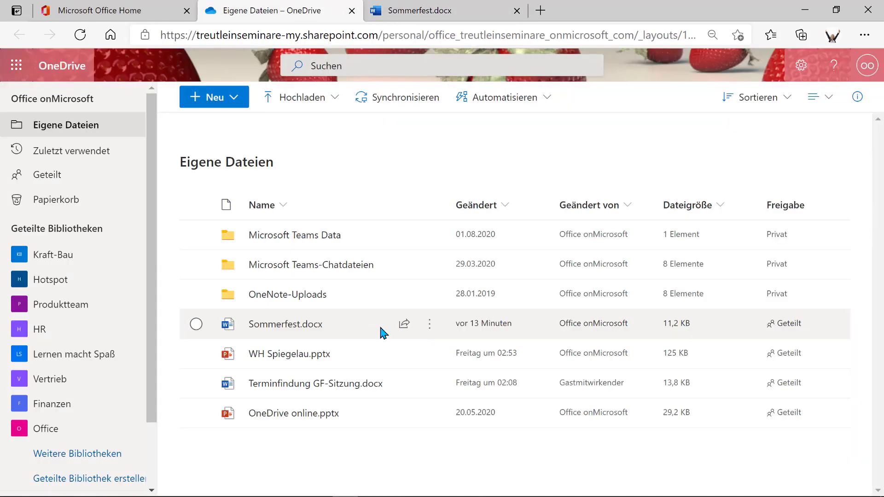
pyautogui.click(405, 328)
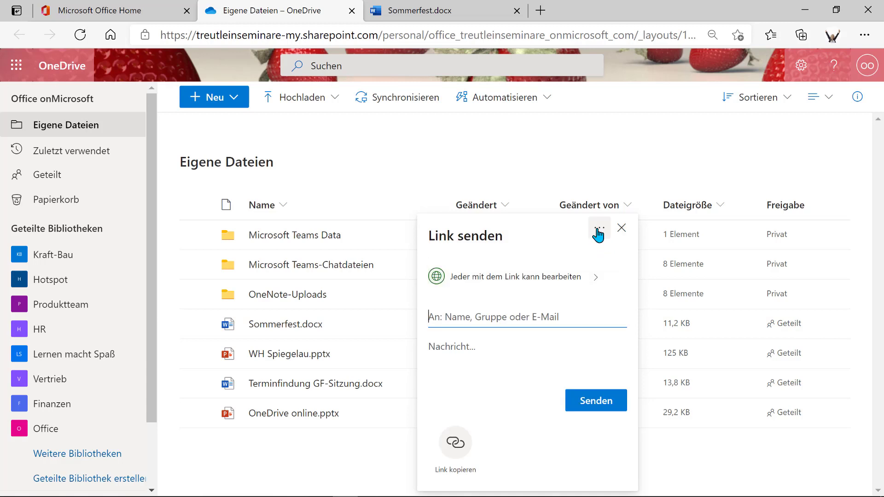
pyautogui.click(598, 235)
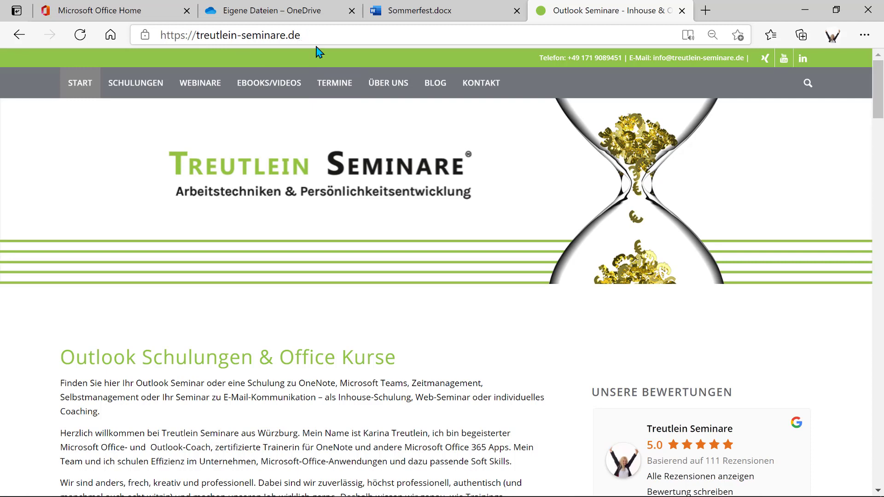
# Step: Go to the TERMINE page and scroll down to the webinar cards
pyautogui.click(335, 81)
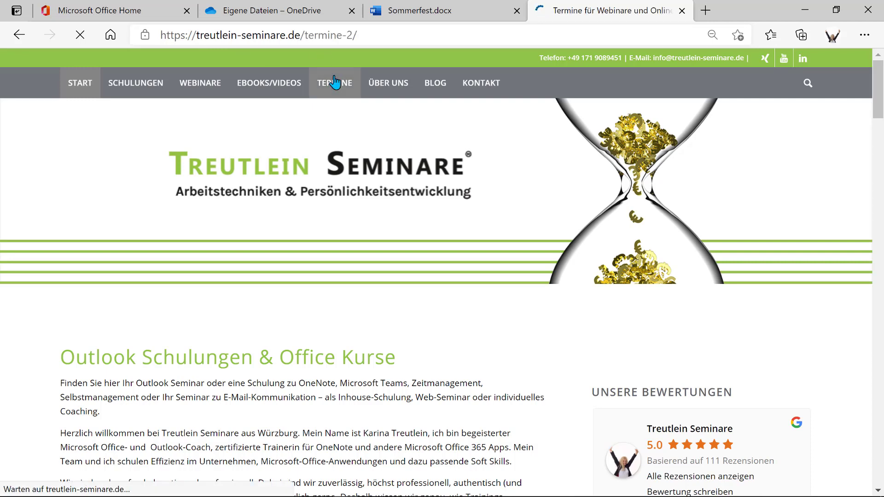
pyautogui.scroll(-10, 506, 161)
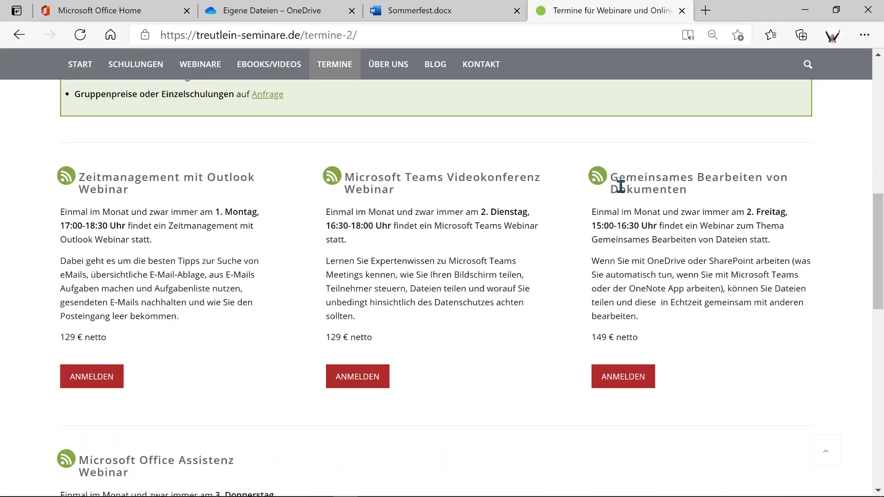